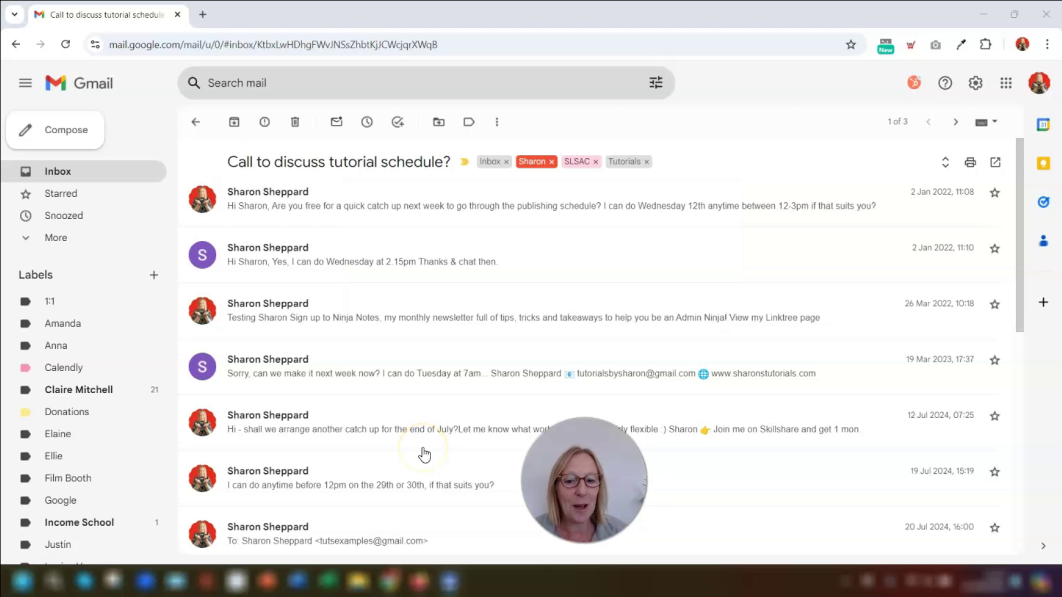
- Expand the collapsed thread and start a forward of the last message with F
left_click(427, 412)
scroll(427, 412, "down", 5)
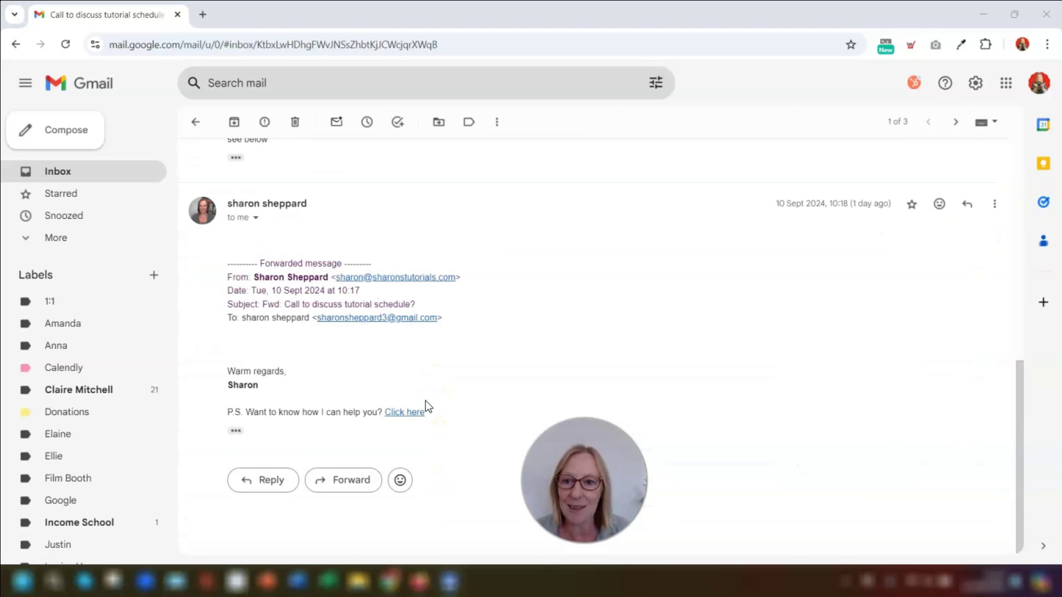
key("f")
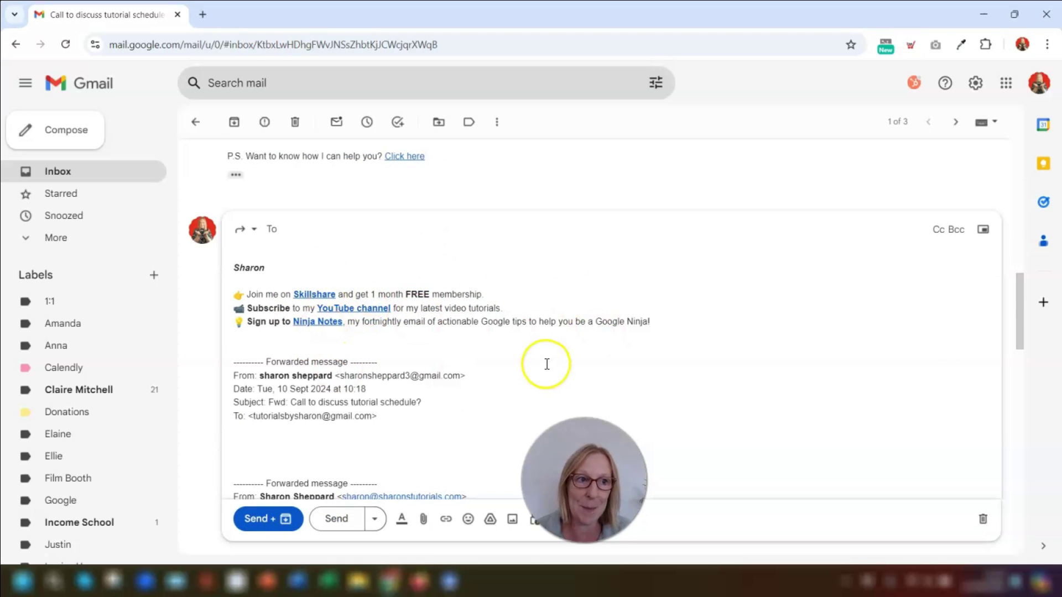
- Discard the forward draft and open the last message's options menu
scroll(684, 343, "up", 6)
scroll(685, 348, "up", 3)
scroll(687, 349, "down", 10)
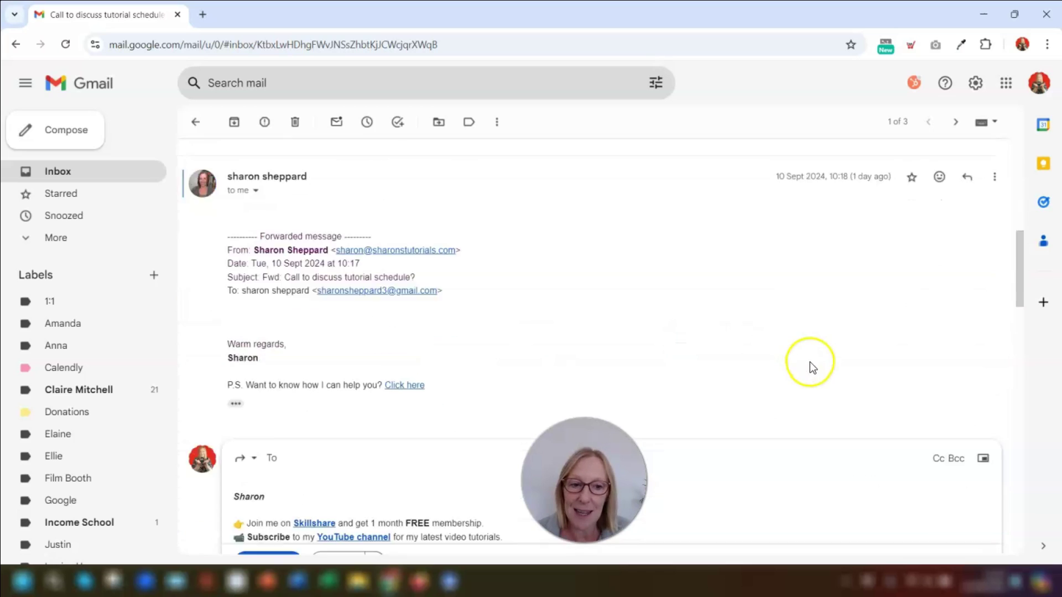
left_click(982, 521)
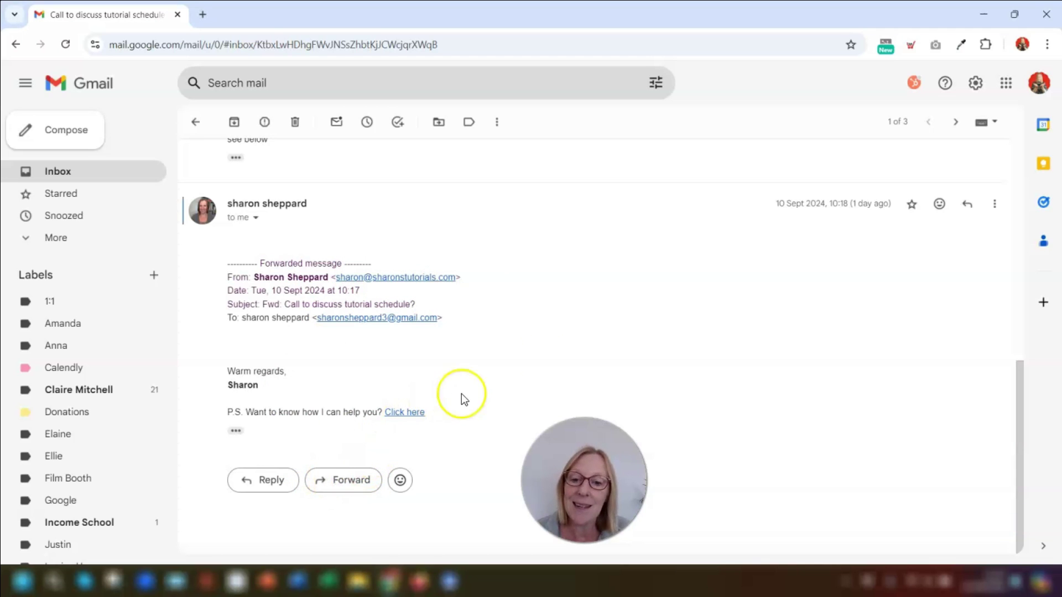
left_click(994, 209)
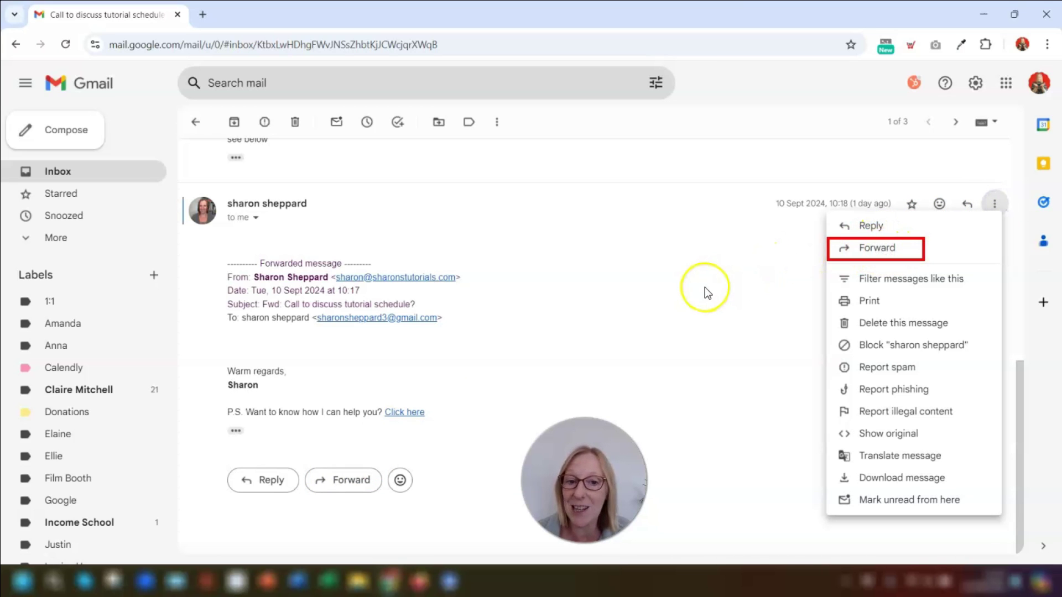
- Forward the last message and switch the reply type to Edit subject in a pop-out window
left_click(704, 287)
scroll(704, 287, "up", 15)
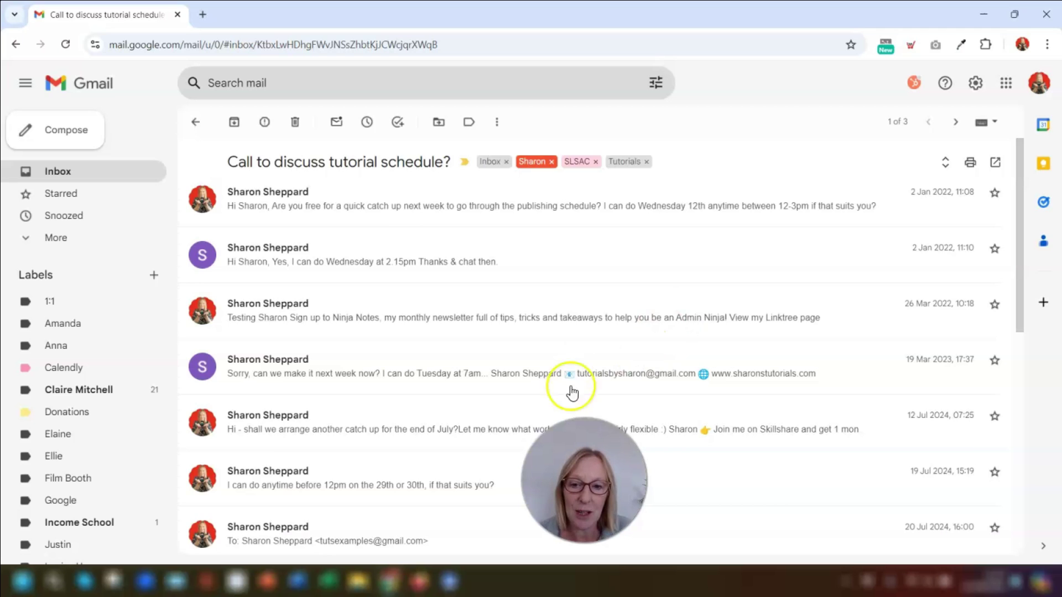
scroll(569, 391, "down", 10)
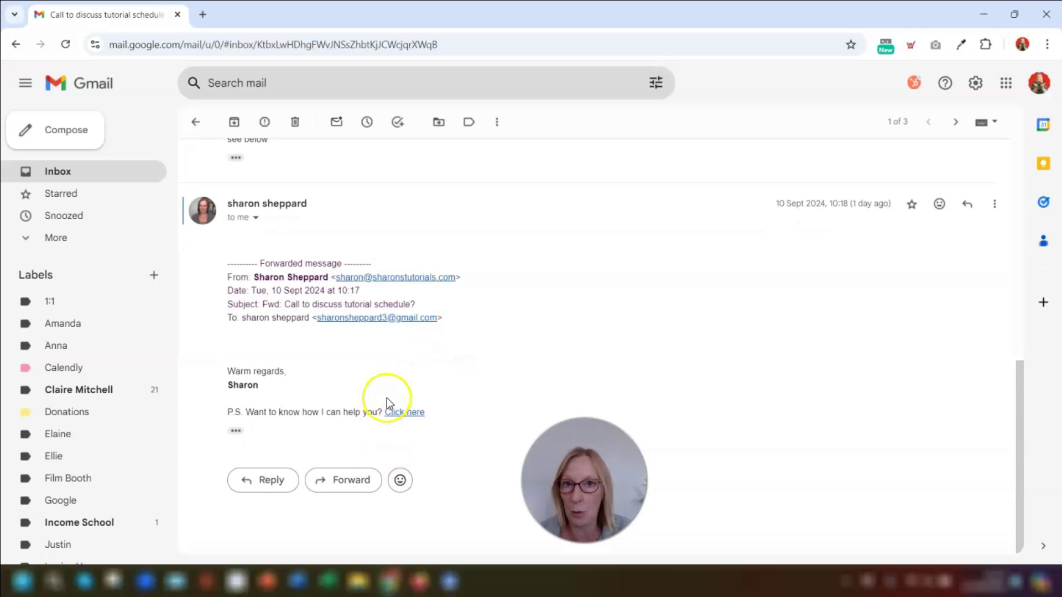
left_click(320, 479)
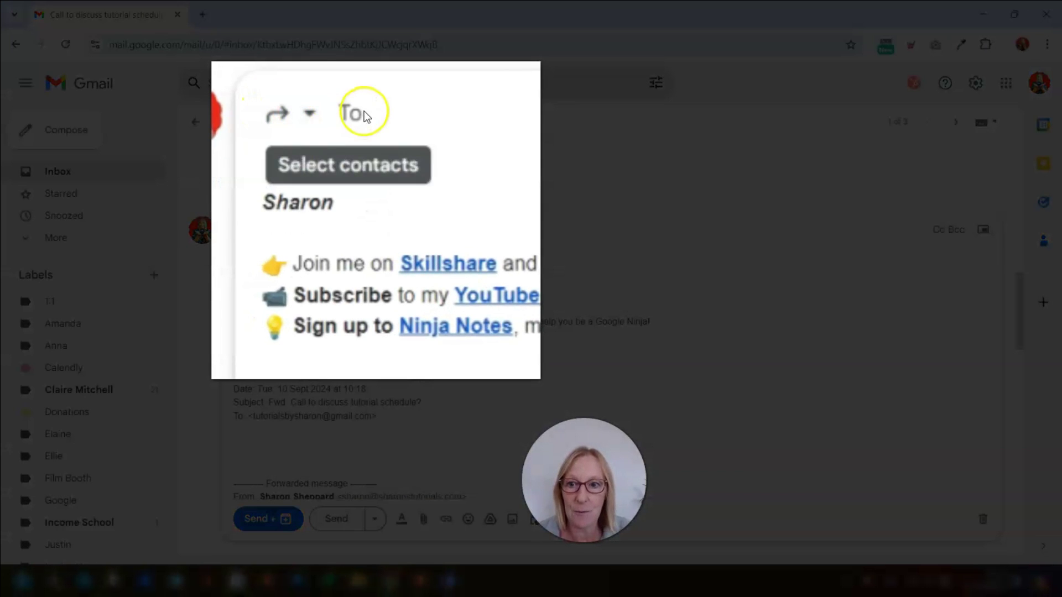
left_click(309, 123)
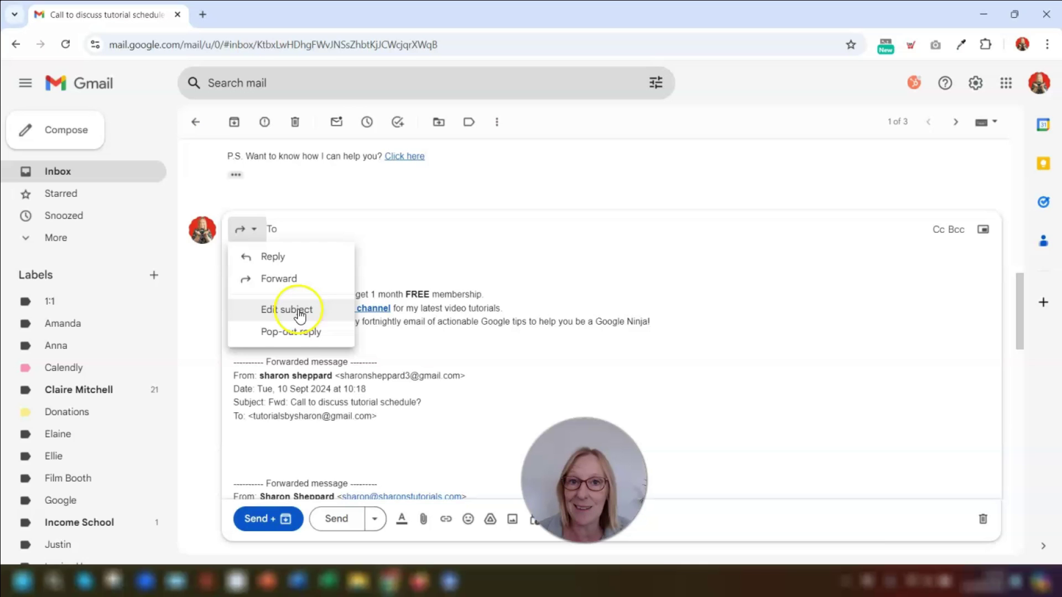
left_click(285, 307)
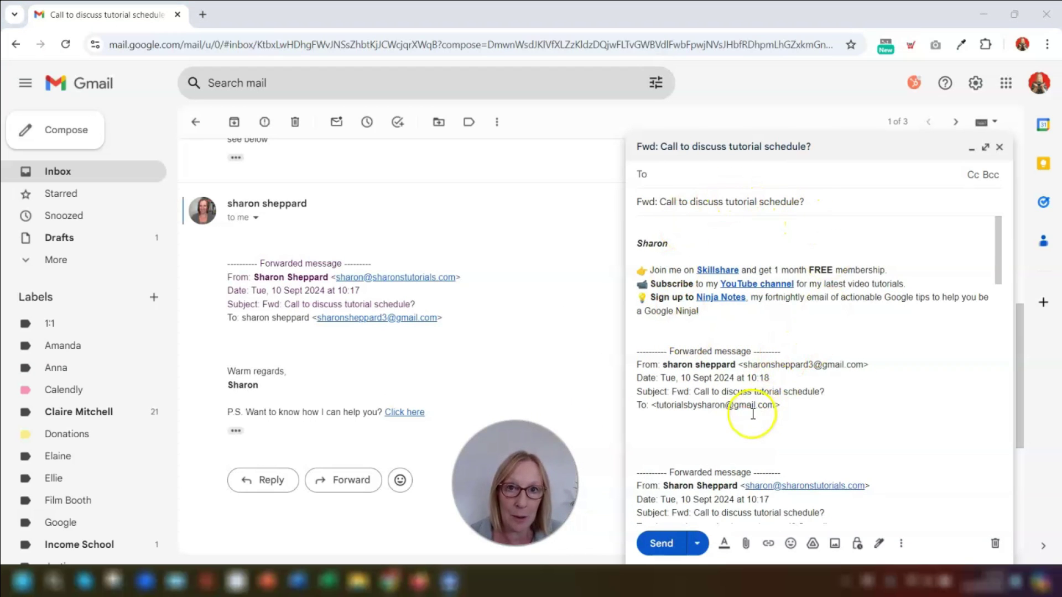
- Select the subject 'Fwd: Call to discuss tutorial schedule?' in the pop-out forward window
left_click_drag(805, 202, 629, 200)
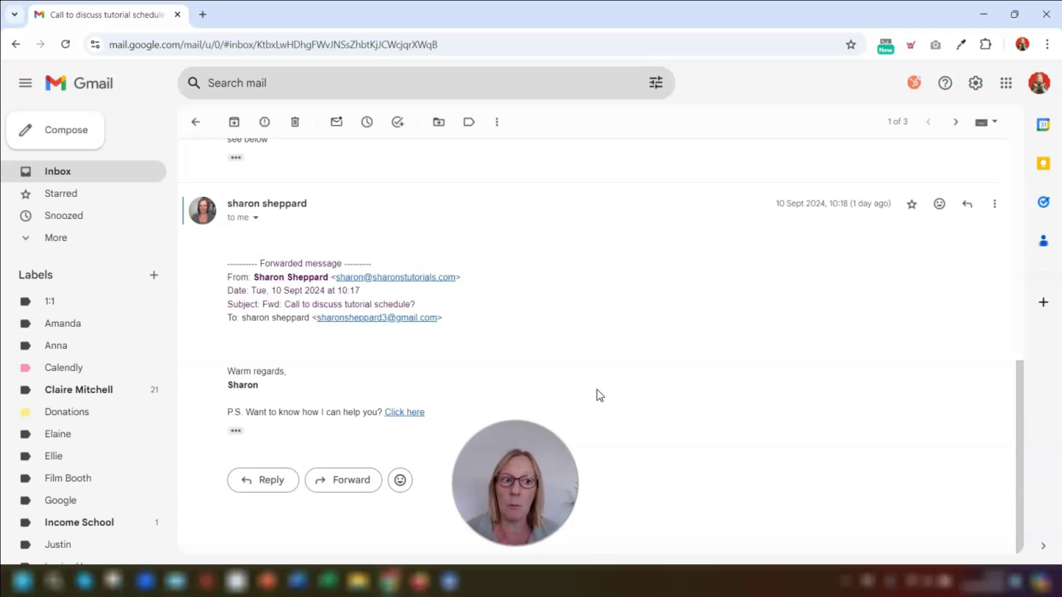
- Forward the entire conversation from the thread's more-actions menu
scroll(353, 287, "up", 8)
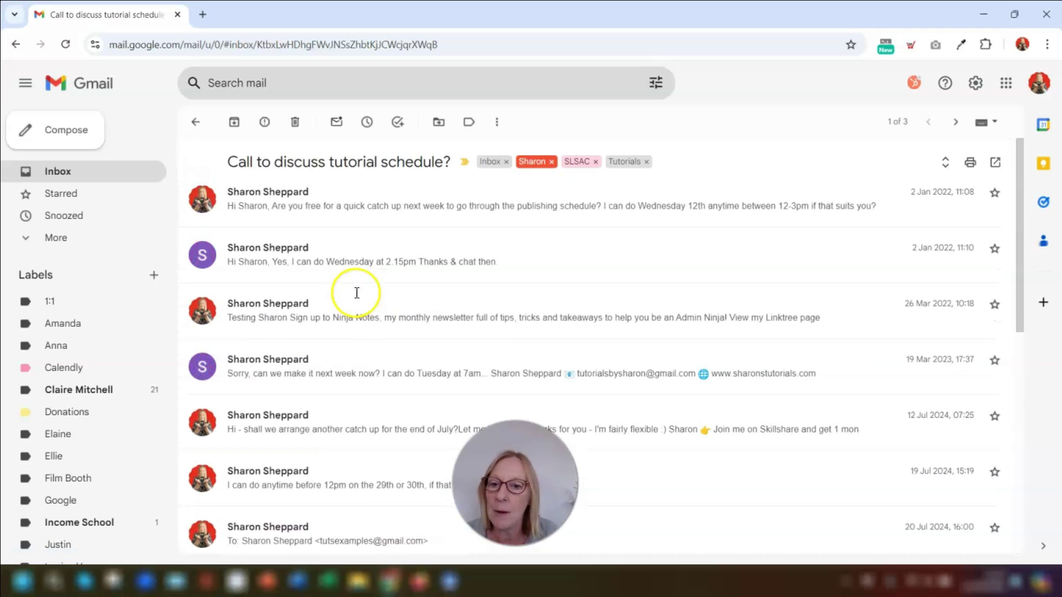
scroll(355, 279, "down", 15)
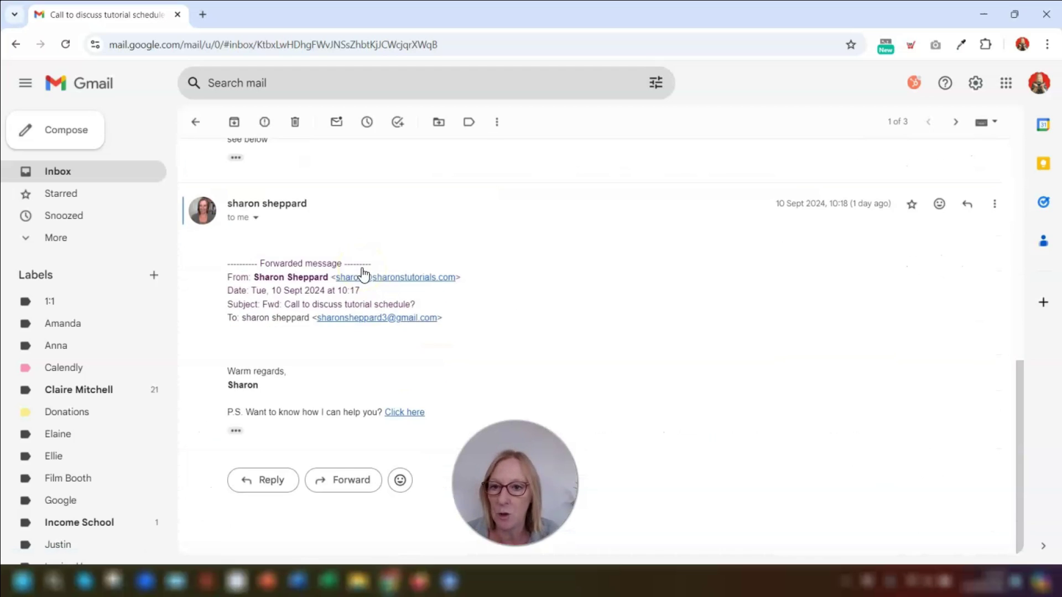
scroll(362, 274, "up", 10)
scroll(362, 273, "down", 10)
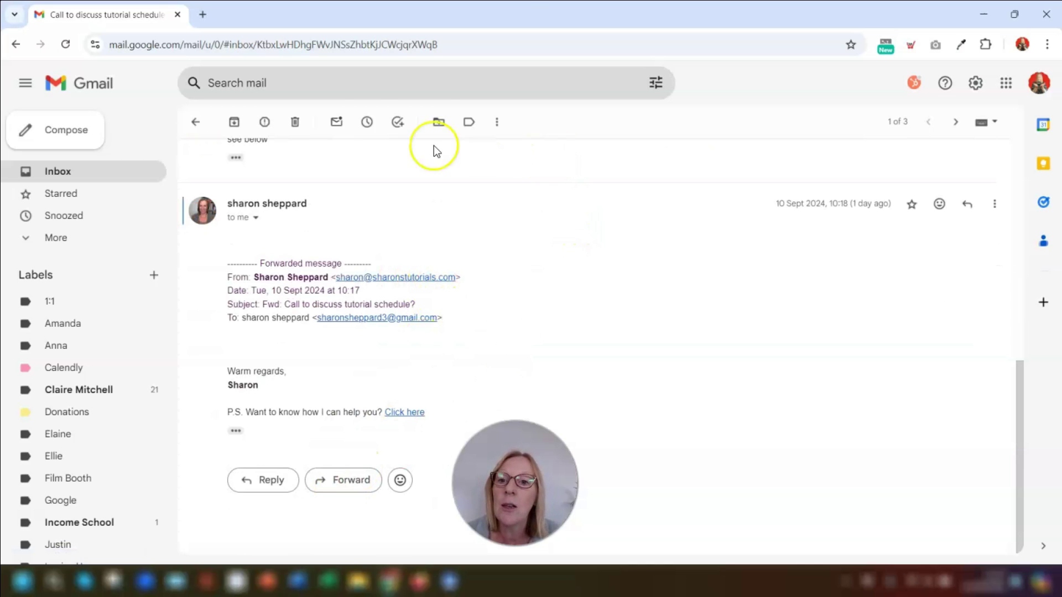
left_click(498, 121)
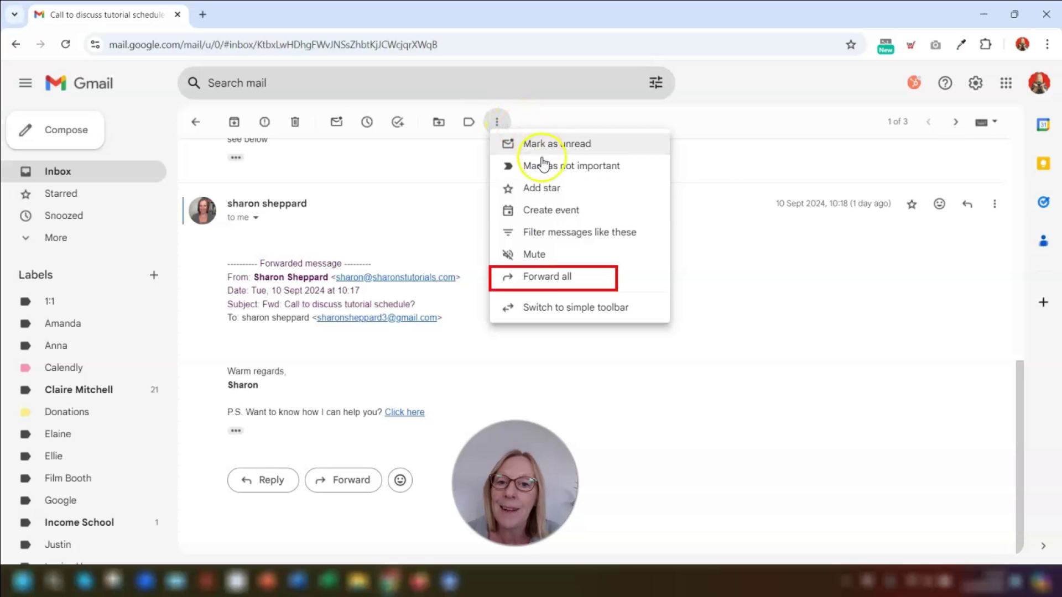
left_click(552, 282)
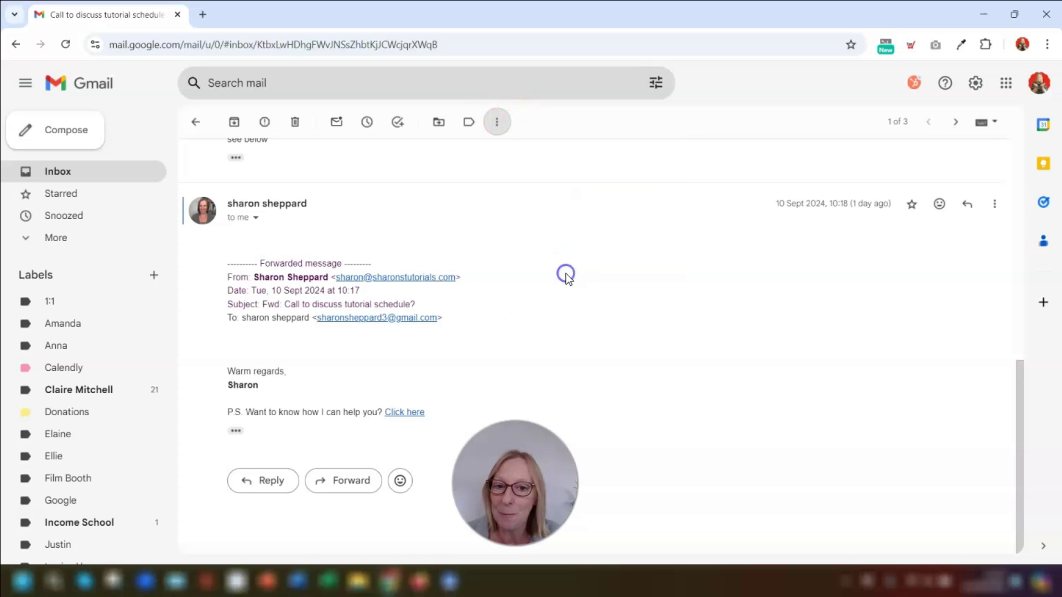
- Review the forward's Forwarded Conversation heading, Subject line and body
scroll(619, 287, "down", 5)
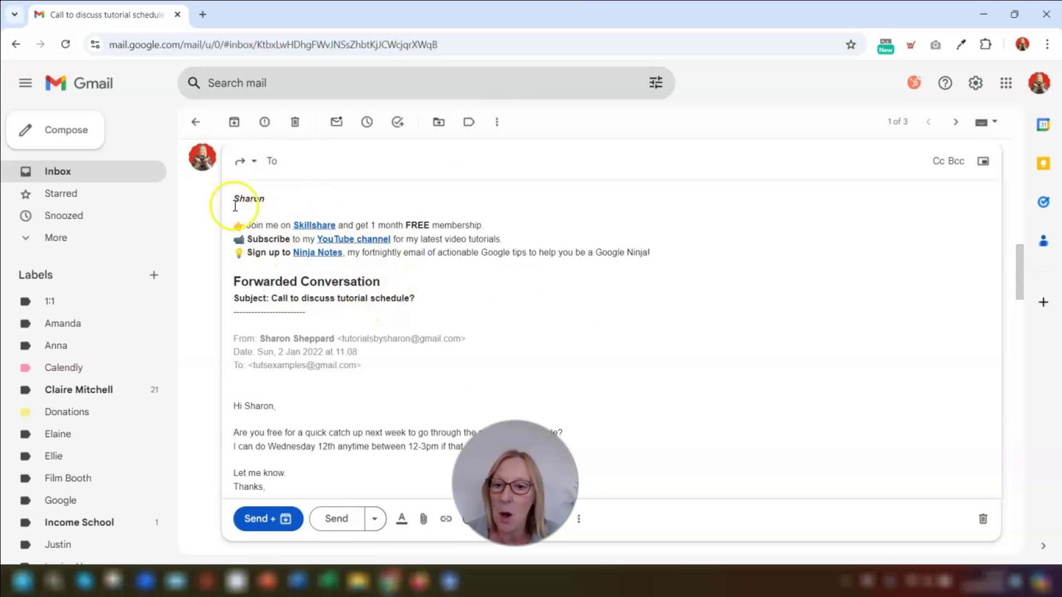
scroll(388, 252, "down", 1)
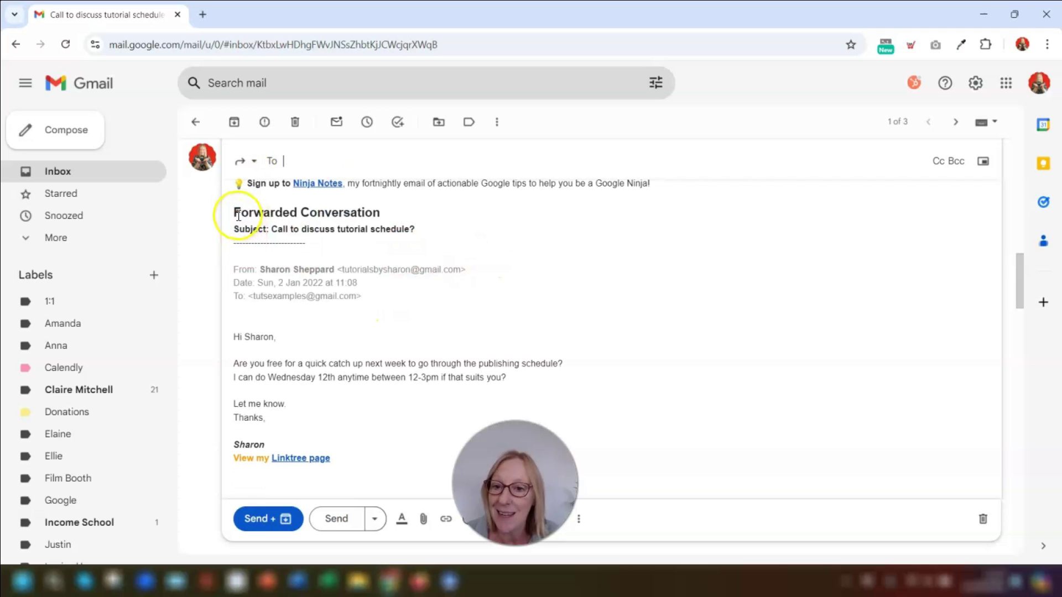
left_click_drag(235, 213, 382, 216)
left_click_drag(231, 229, 422, 232)
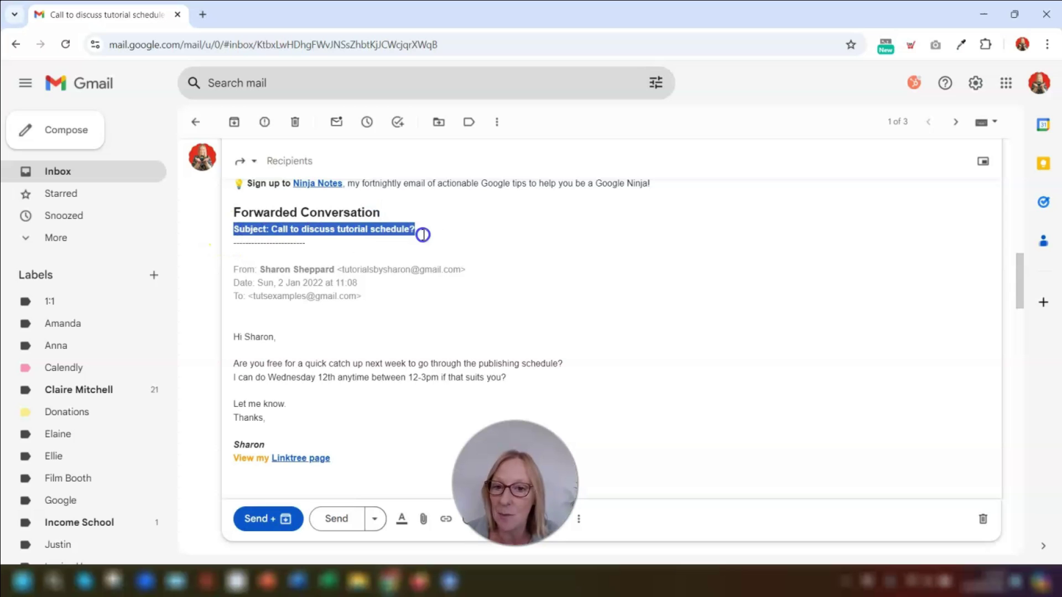
left_click(284, 268)
scroll(324, 246, "down", 1)
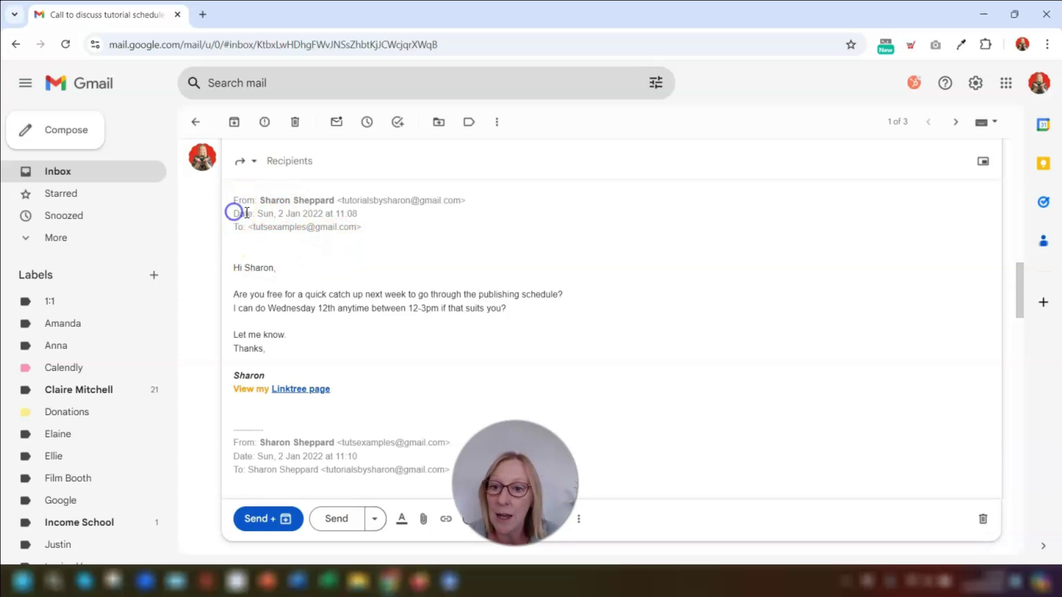
scroll(346, 251, "down", 6)
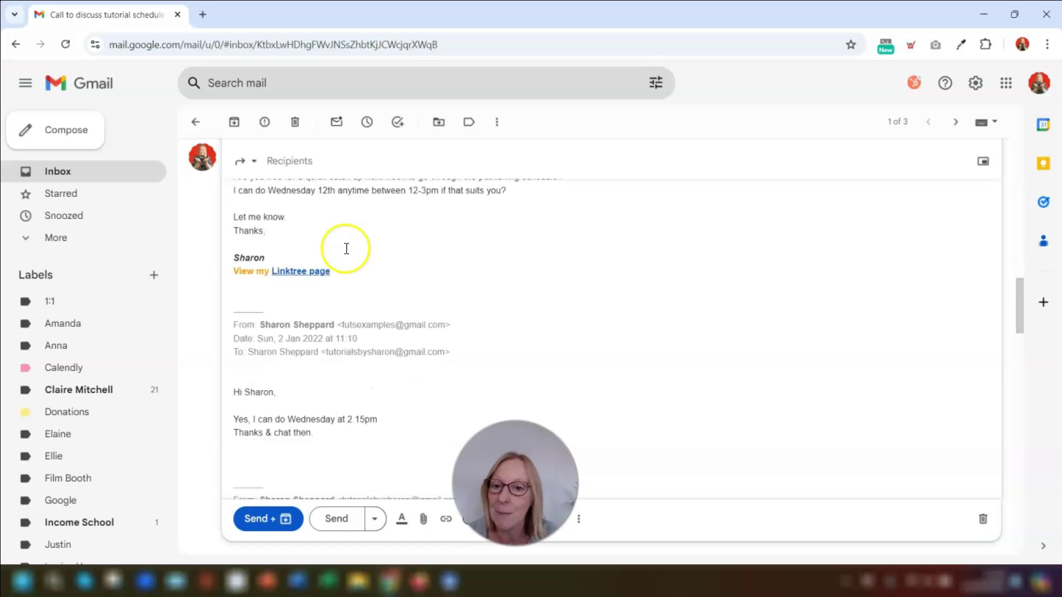
scroll(352, 246, "down", 6)
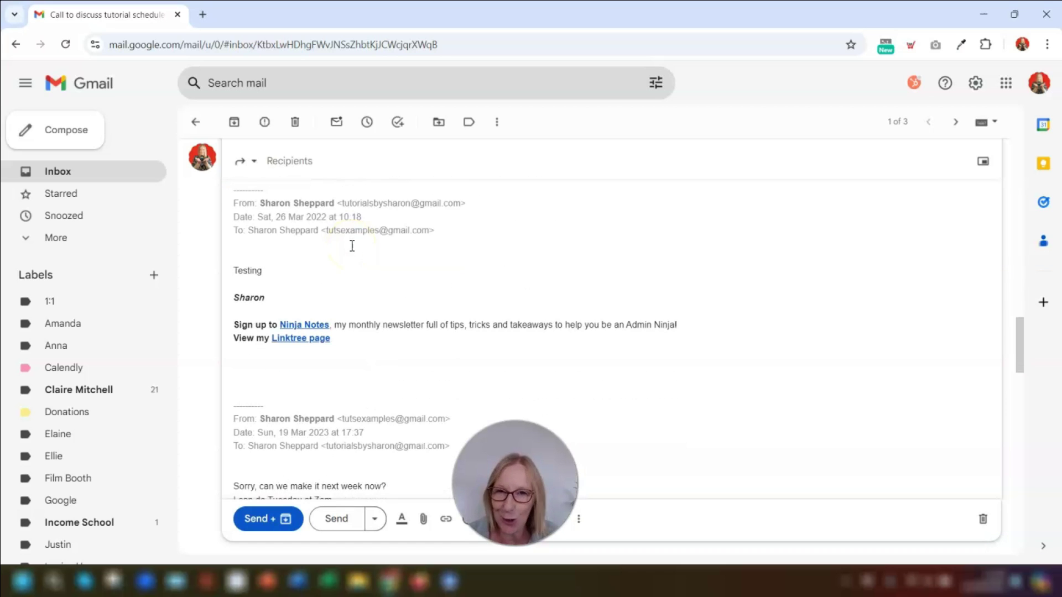
scroll(352, 246, "down", 6)
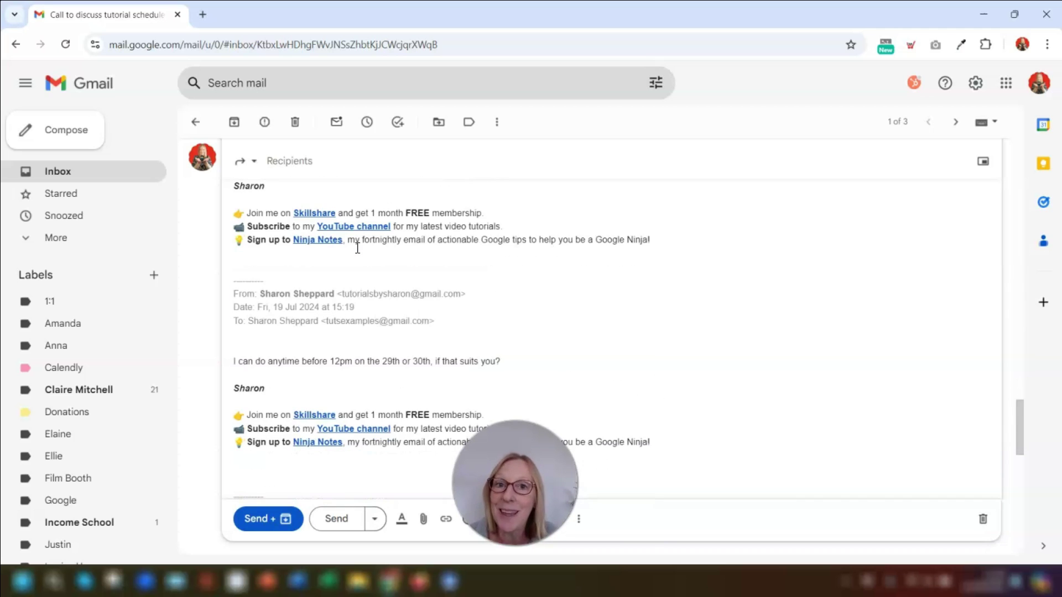
scroll(359, 249, "down", 5)
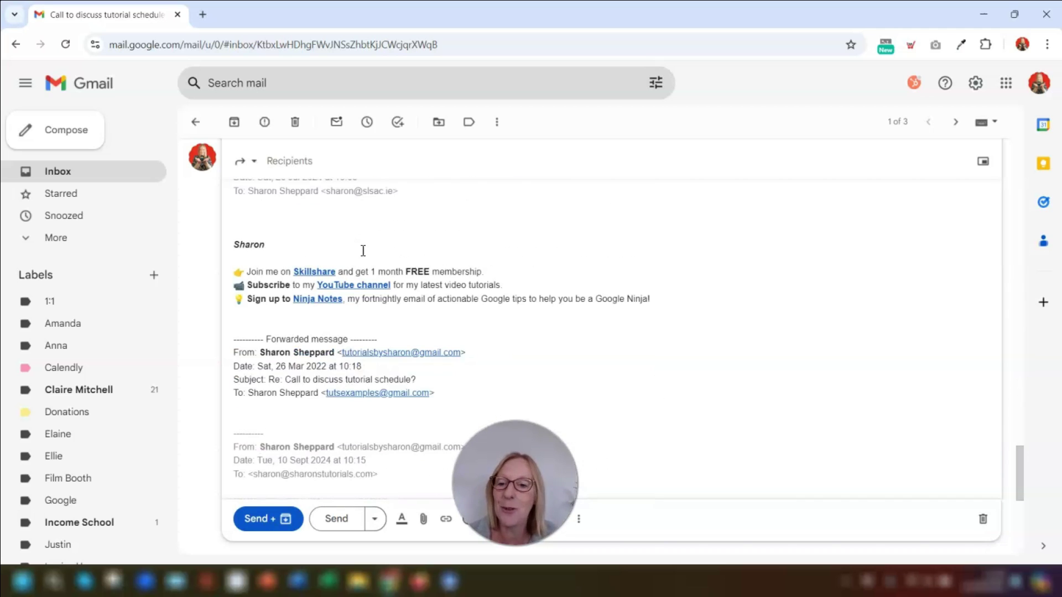
scroll(363, 250, "down", 5)
scroll(364, 249, "up", 8)
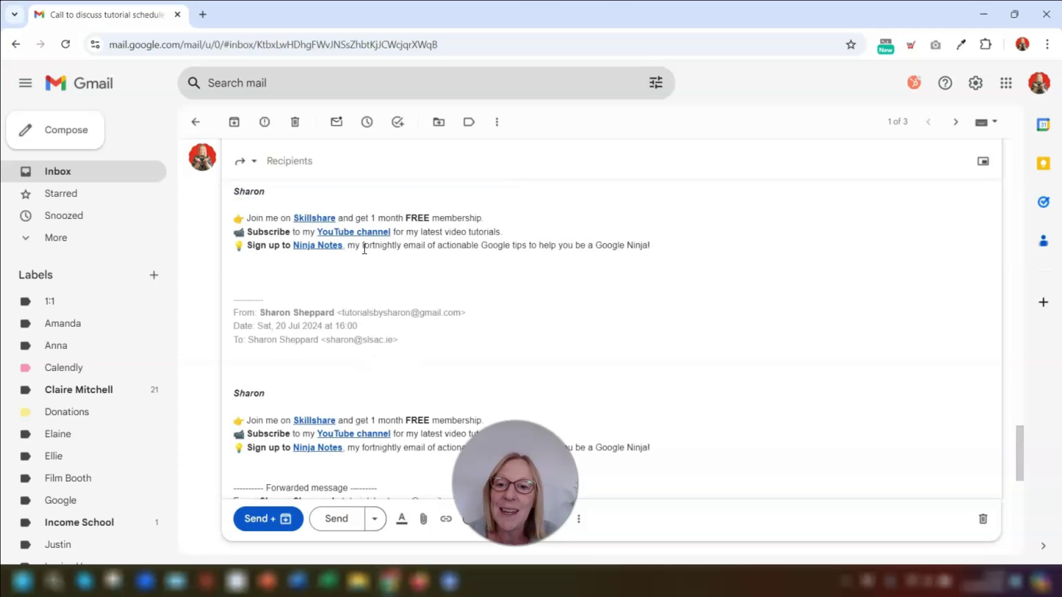
scroll(365, 249, "up", 10)
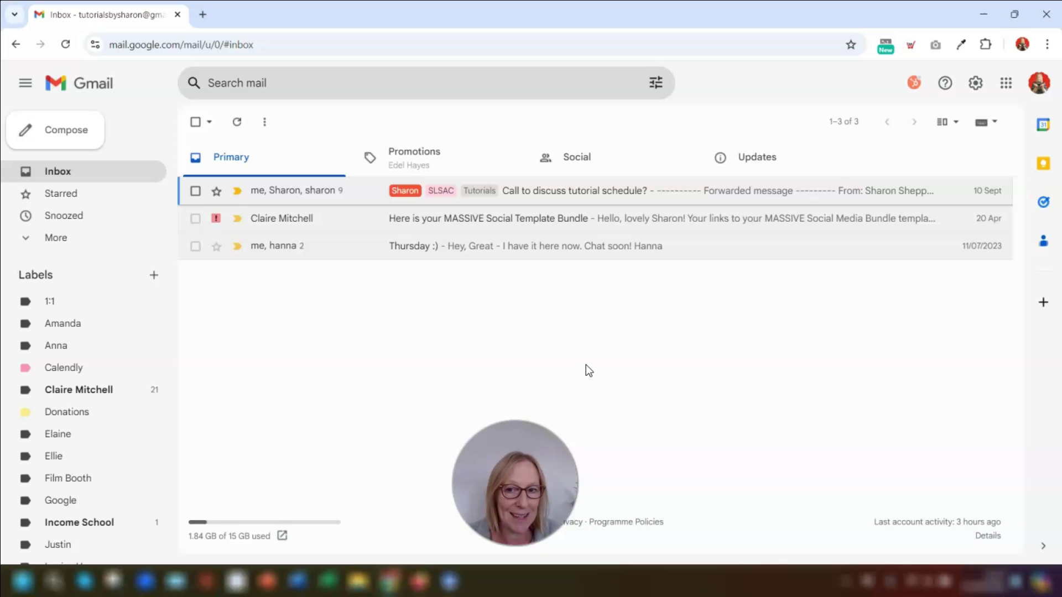
- Open the Forwarding and POP/IMAP settings tab and cancel adding a forwarding address
left_click(977, 84)
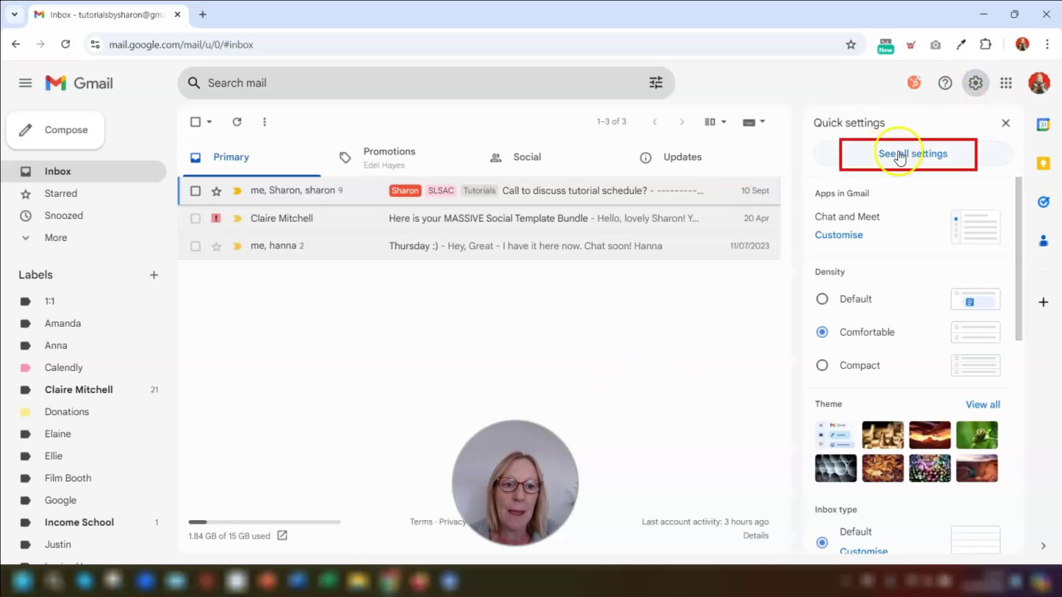
left_click(902, 156)
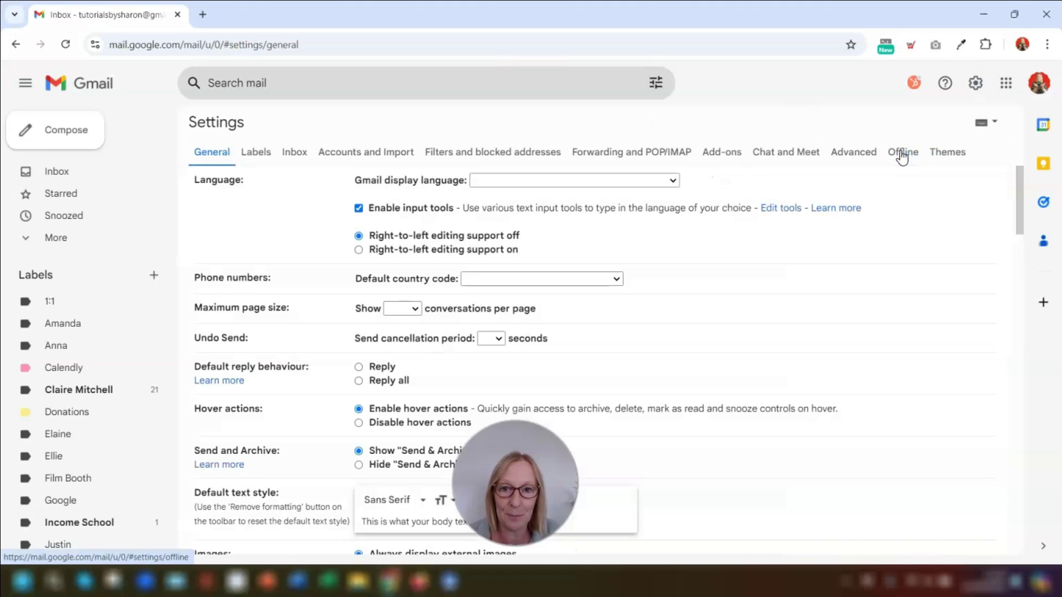
left_click(602, 152)
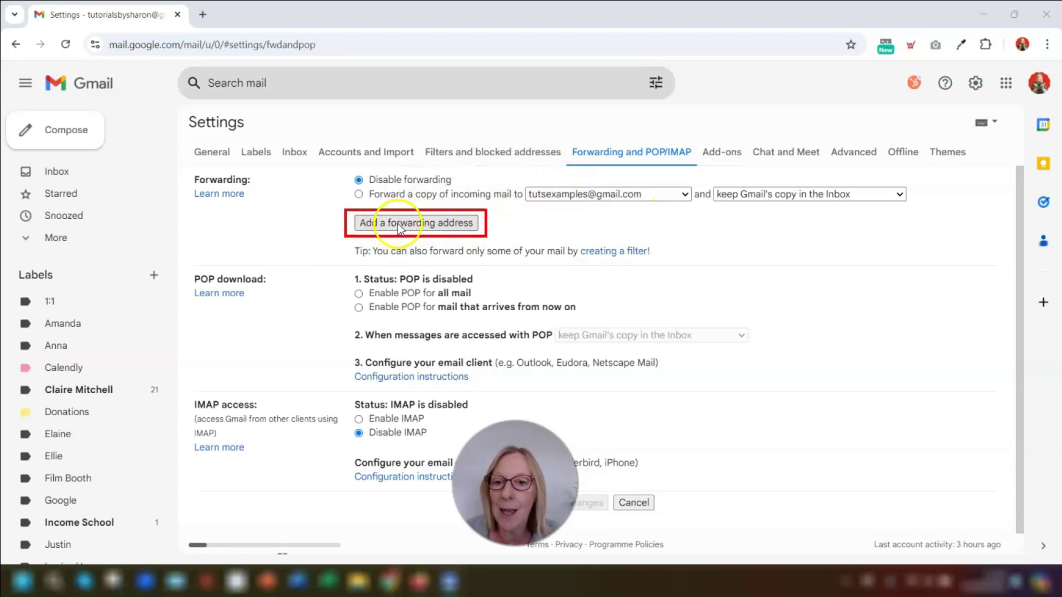
left_click(424, 225)
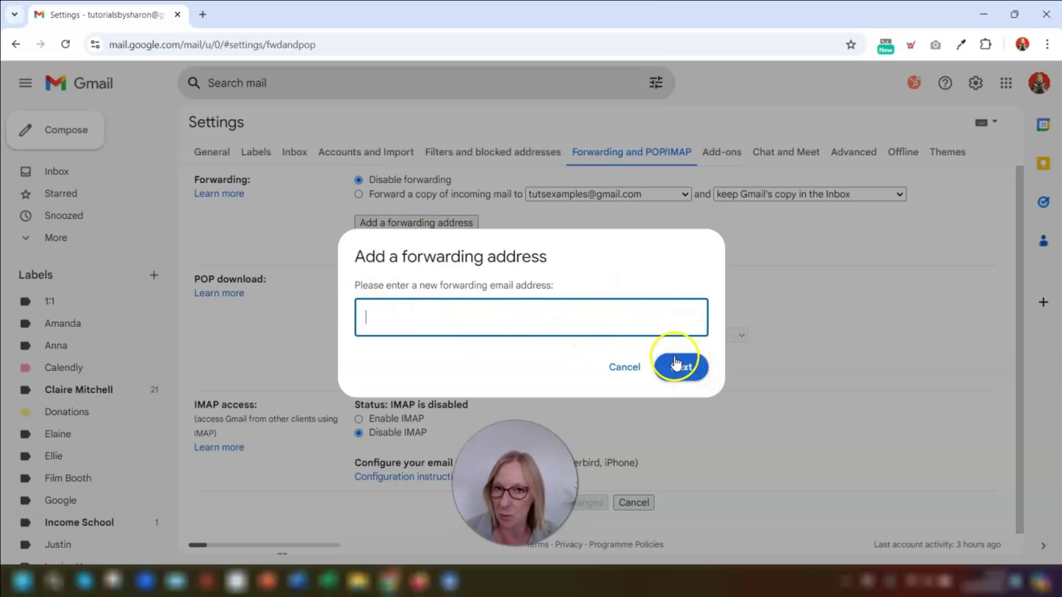
left_click(615, 370)
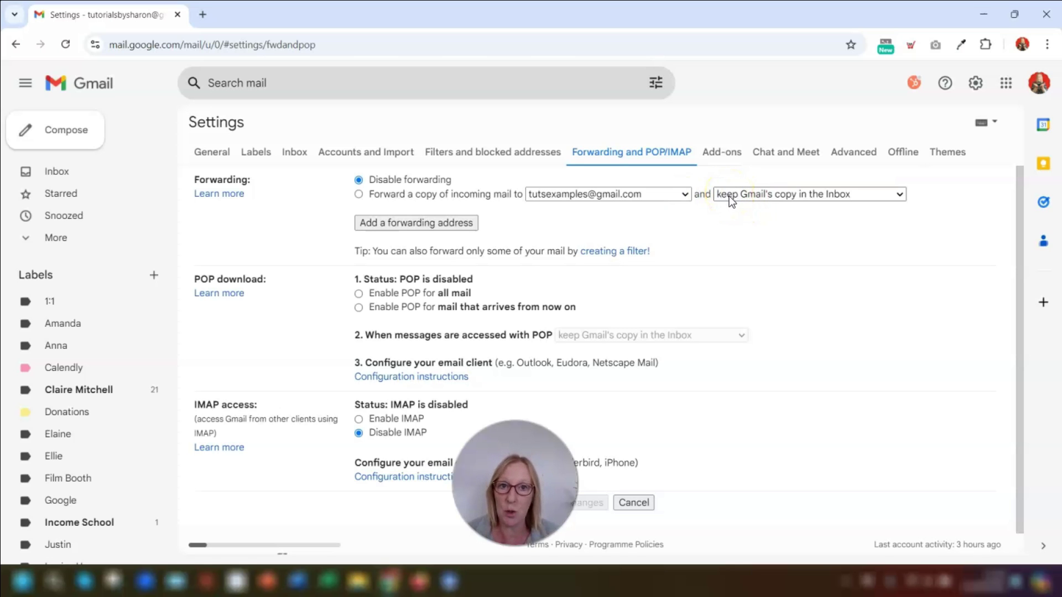
left_click(545, 194)
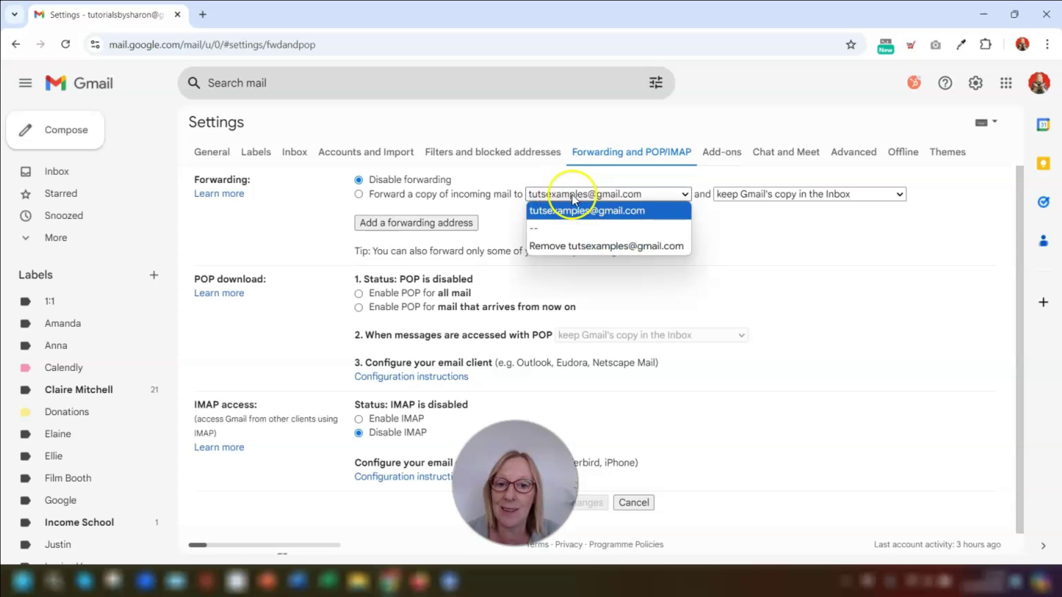
left_click(611, 200)
left_click(814, 195)
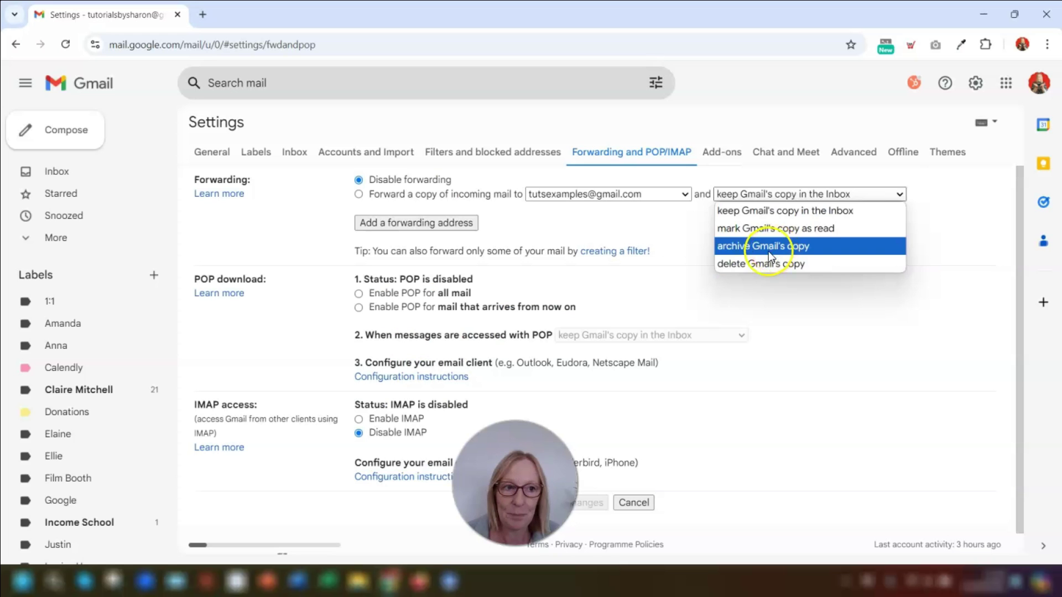
left_click(785, 199)
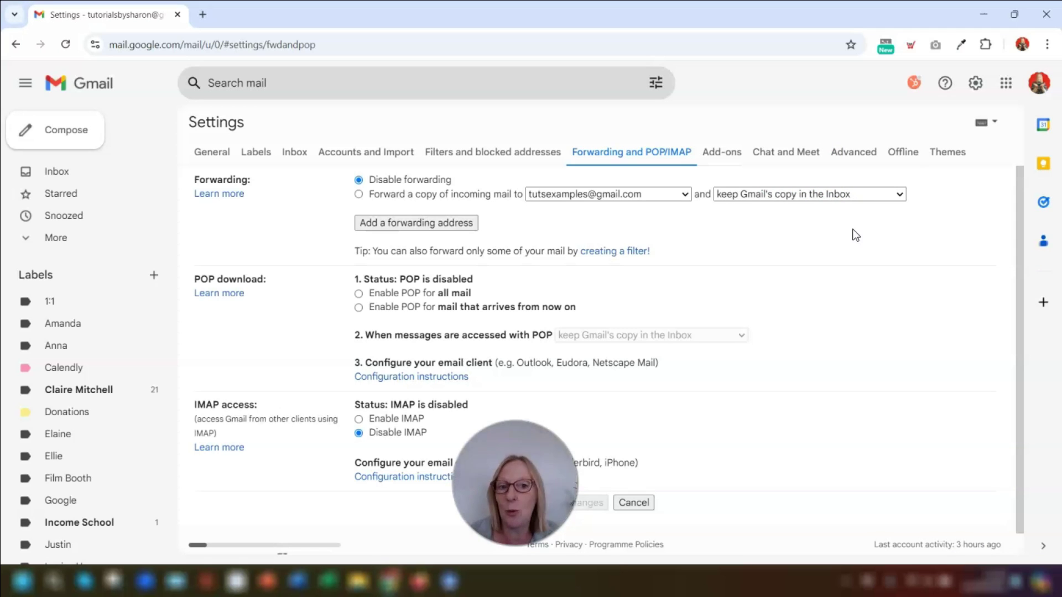
scroll(776, 240, "down", 1)
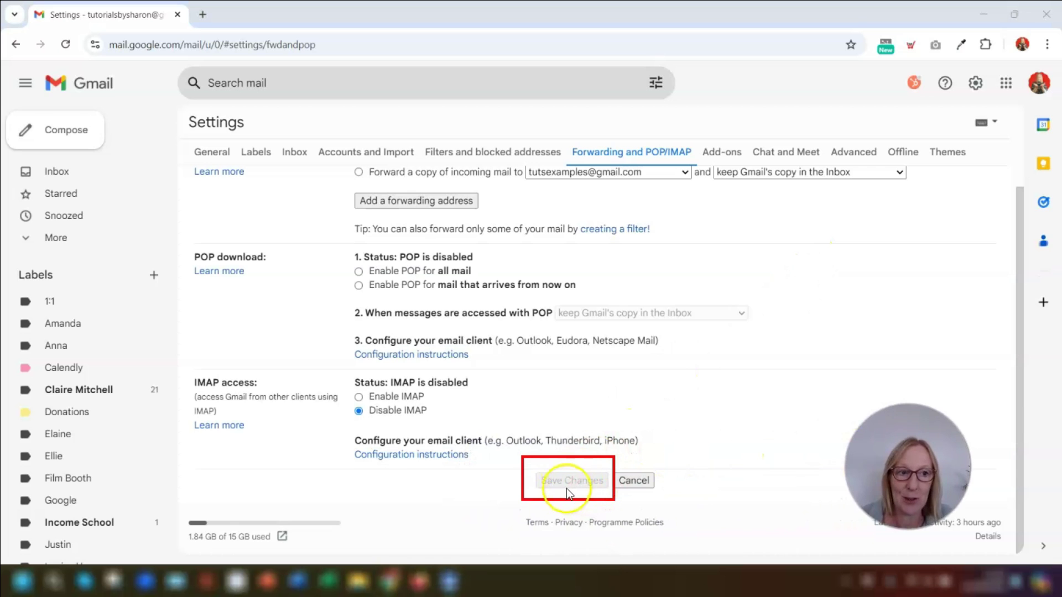
scroll(854, 374, "up", 1)
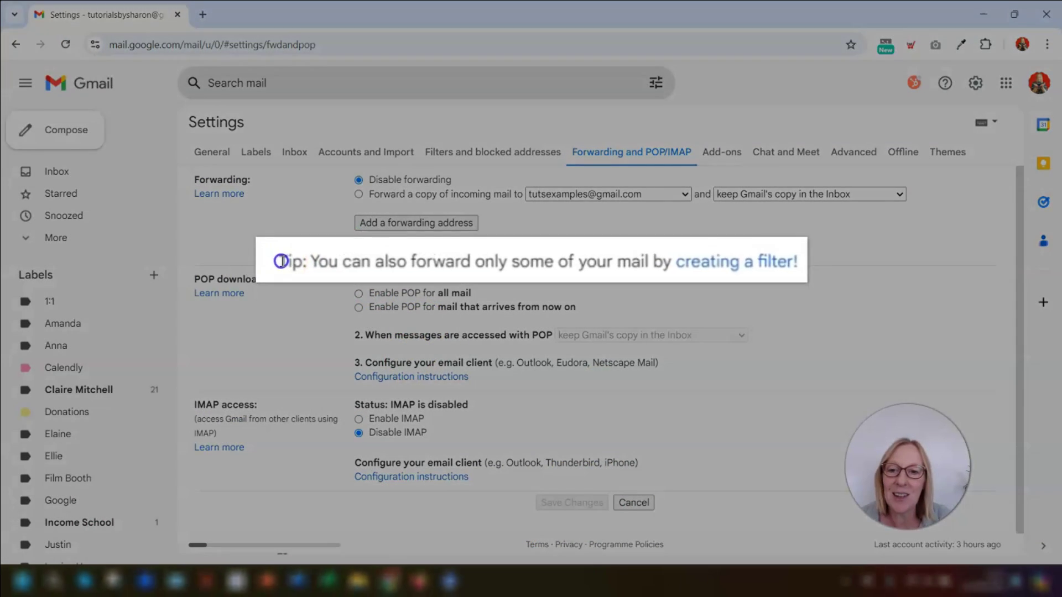
left_click_drag(356, 251, 509, 251)
left_click_drag(569, 267, 984, 275)
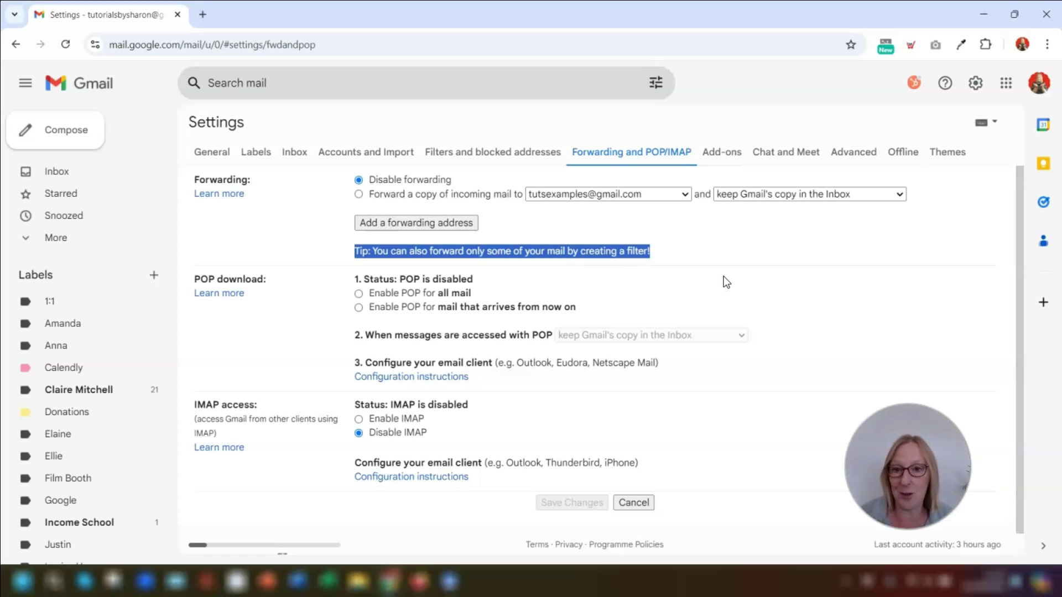
left_click(697, 230)
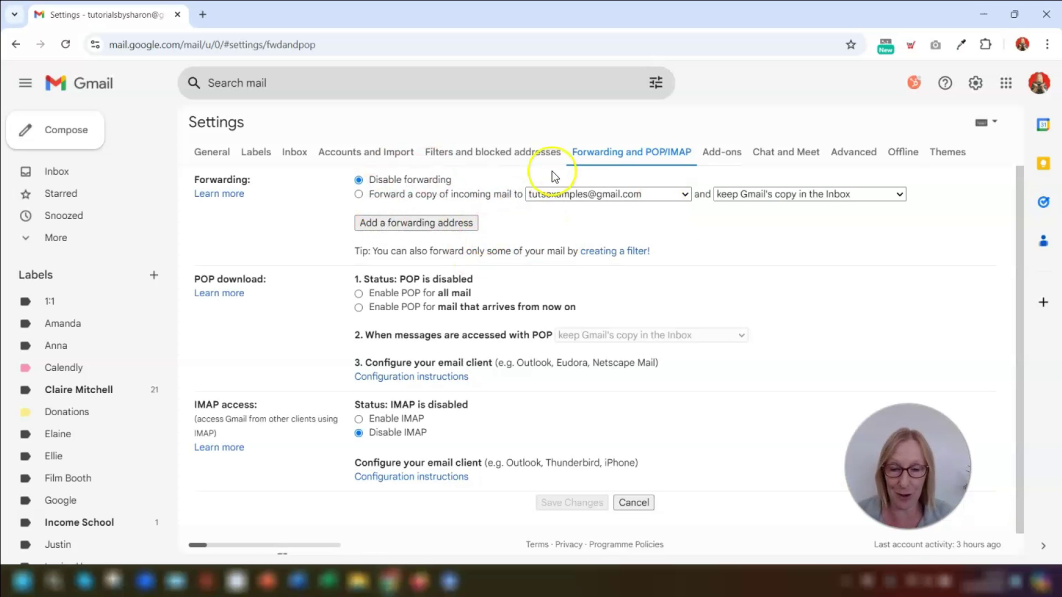
- Search by the sender's address in the advanced search From field and start a filter
left_click(52, 170)
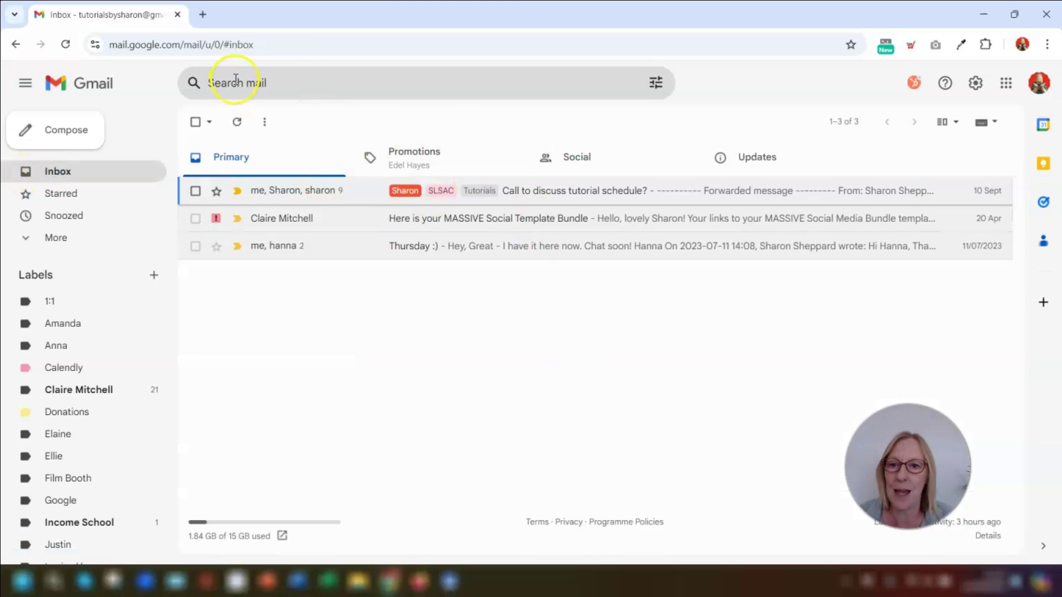
left_click(656, 84)
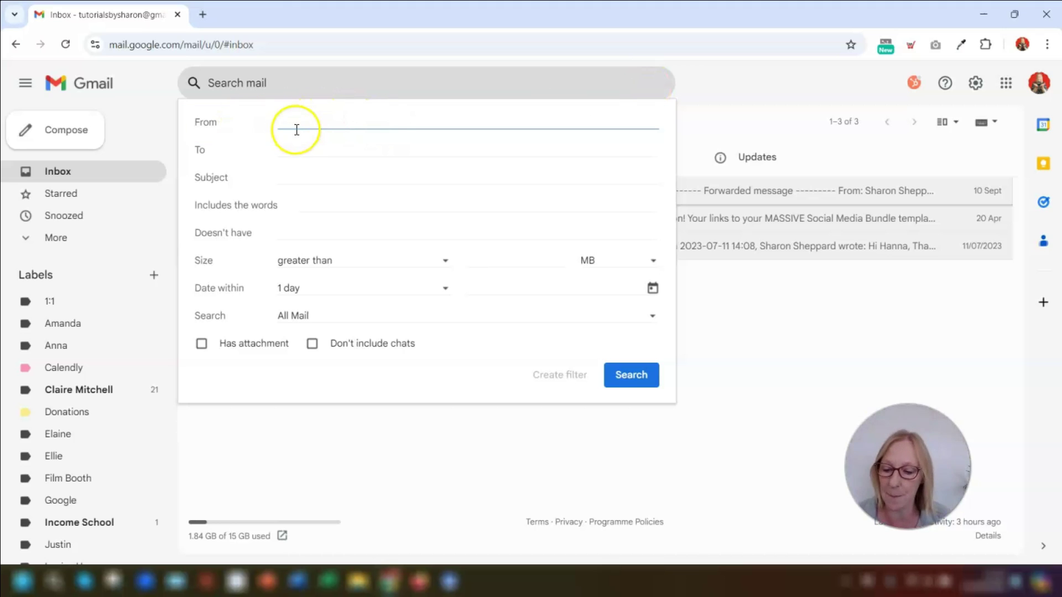
key("ctrl+v")
left_click(560, 376)
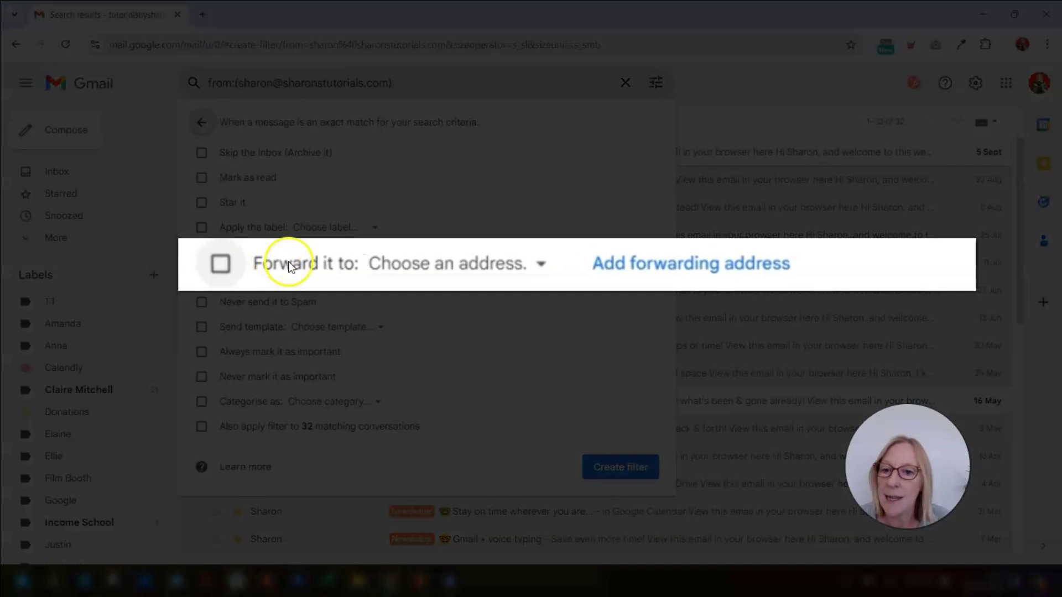
- Make the filter forward matching mail to the saved forwarding address
left_click(220, 264)
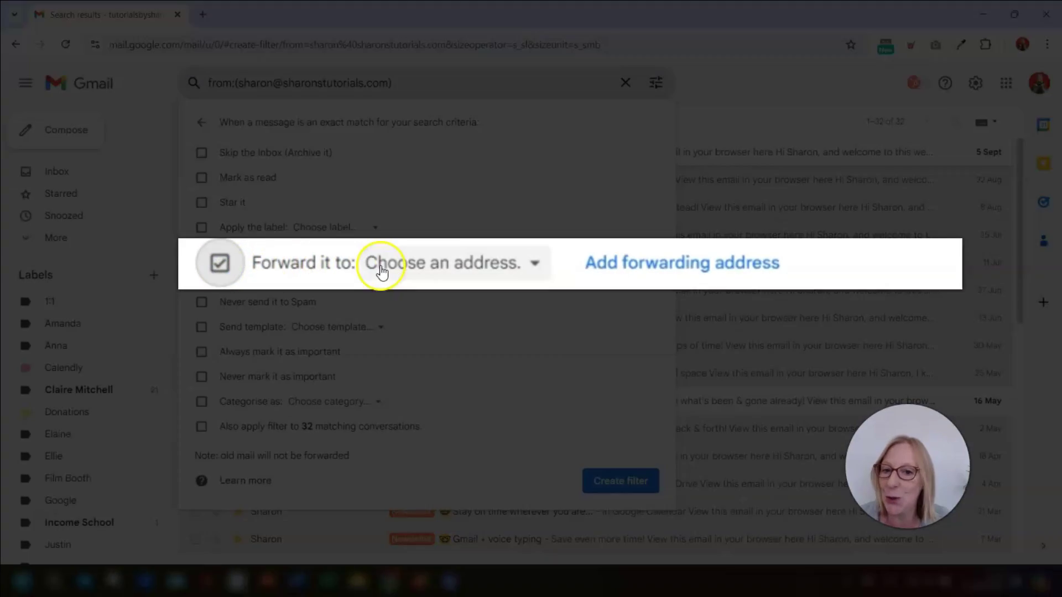
left_click(379, 267)
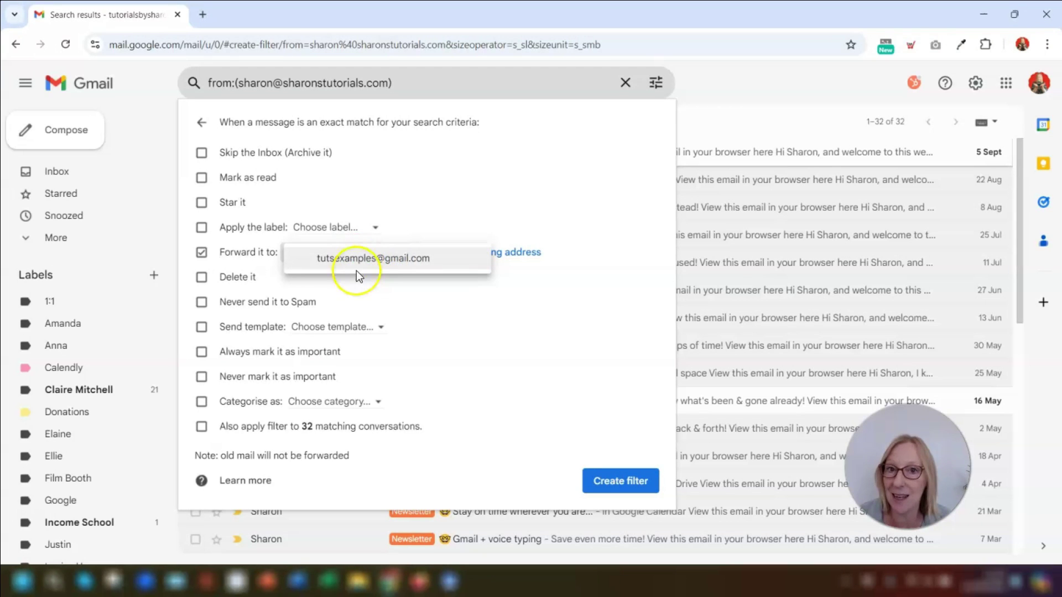
left_click(528, 235)
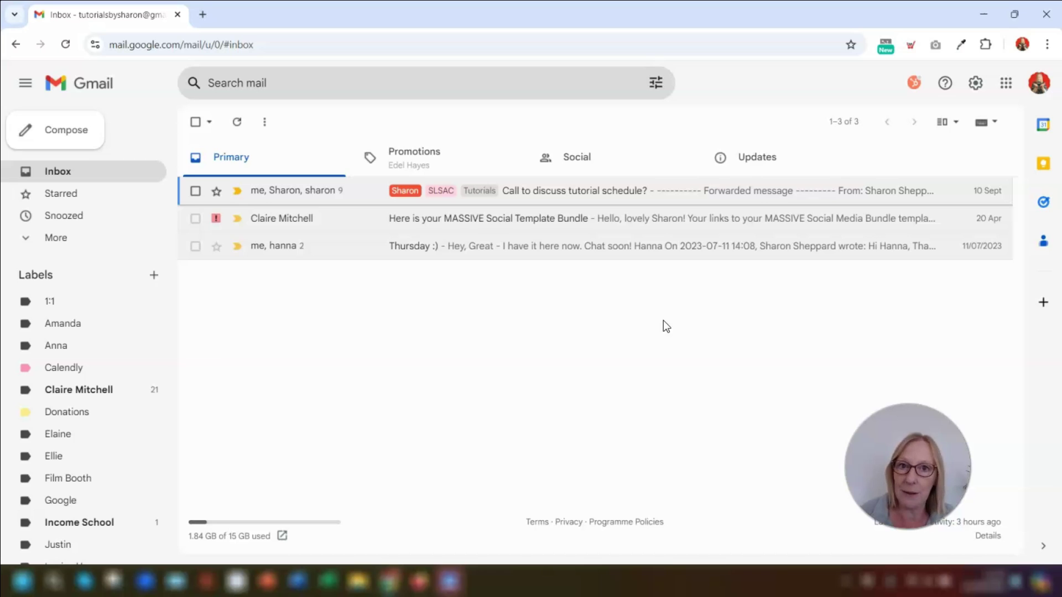
- Open the advanced search form and try Create filter with every criterion left empty
left_click(655, 83)
left_click(291, 176)
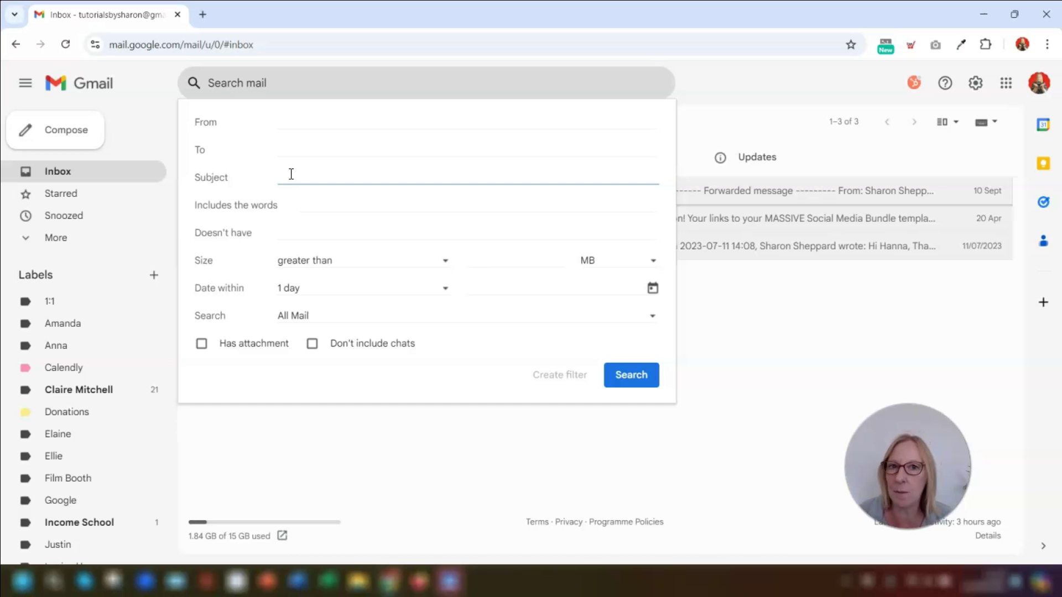
left_click(276, 130)
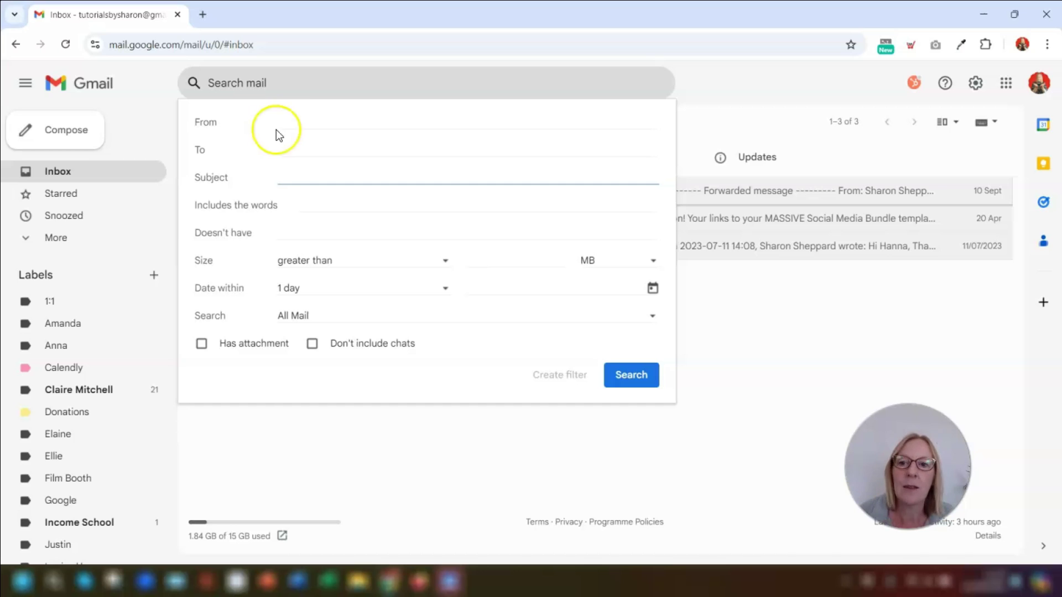
left_click(571, 378)
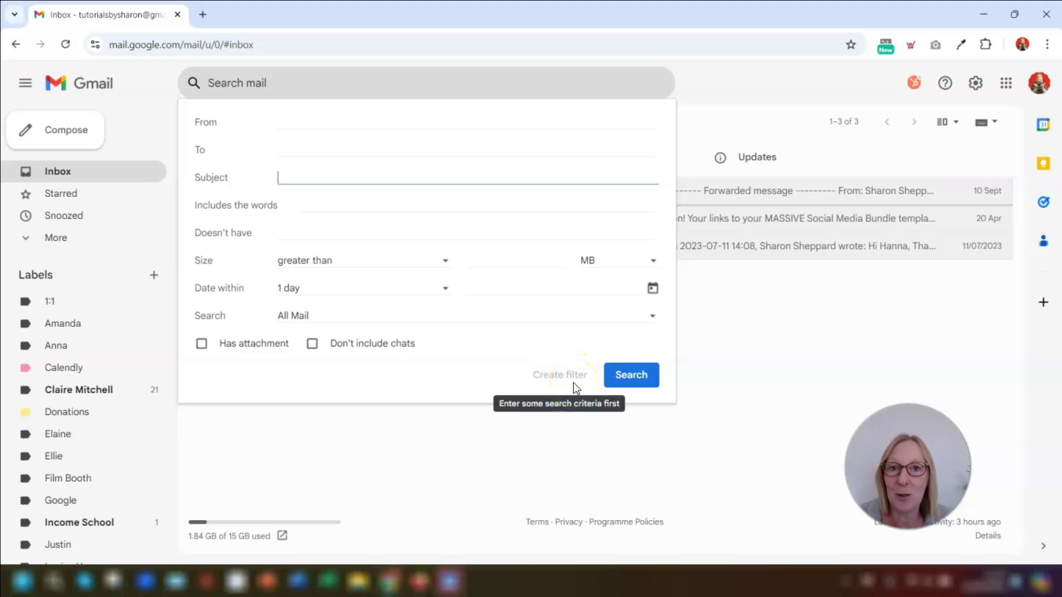